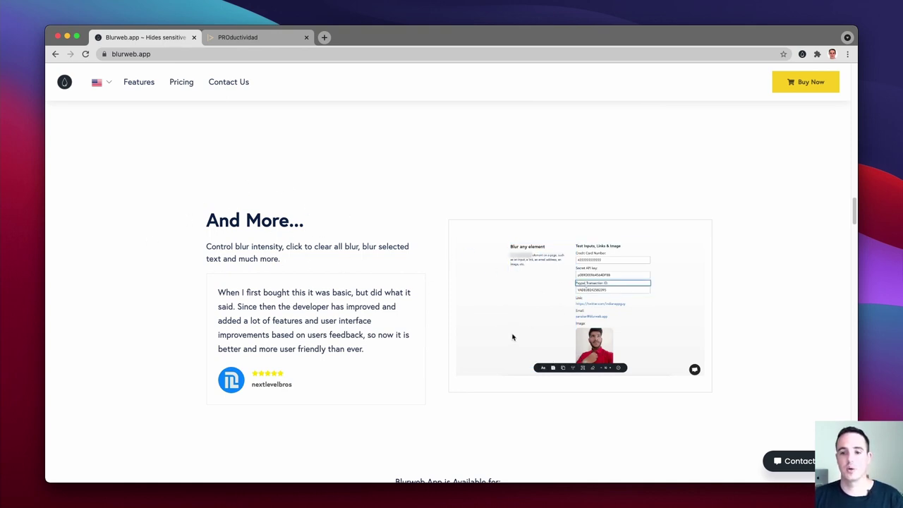
# Step: Review Blurweb App's supported browsers and setup steps, and compare the Professional and Bussiness plans' prices and features
pyautogui.scroll(-5, 419, 285)
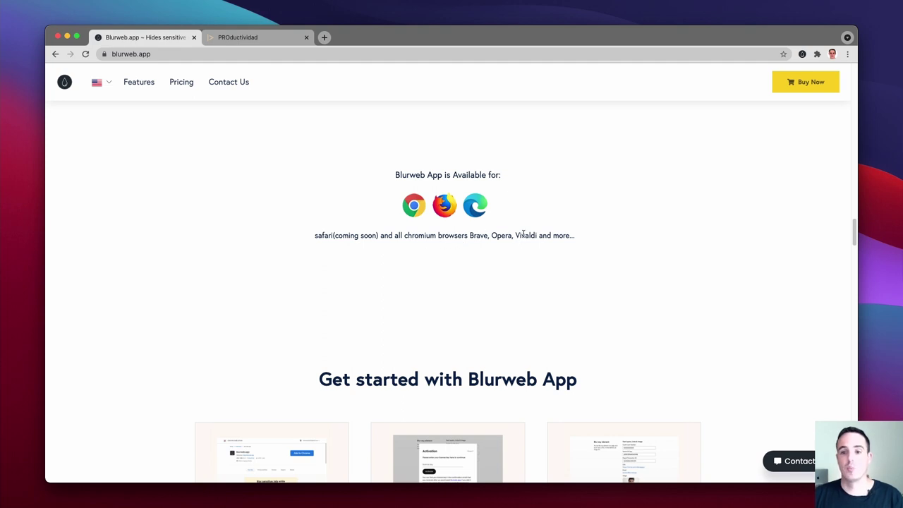
pyautogui.scroll(-3, 215, 267)
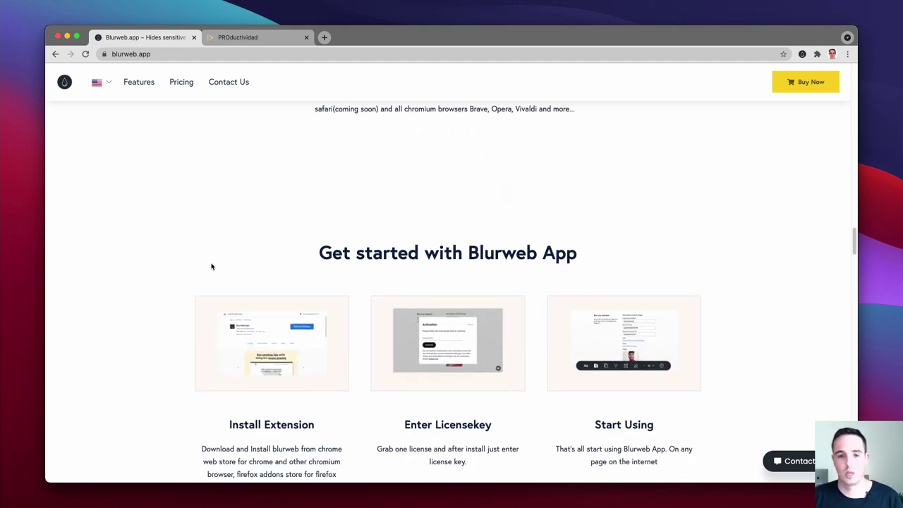
pyautogui.scroll(-3, 135, 271)
pyautogui.scroll(-9, 134, 271)
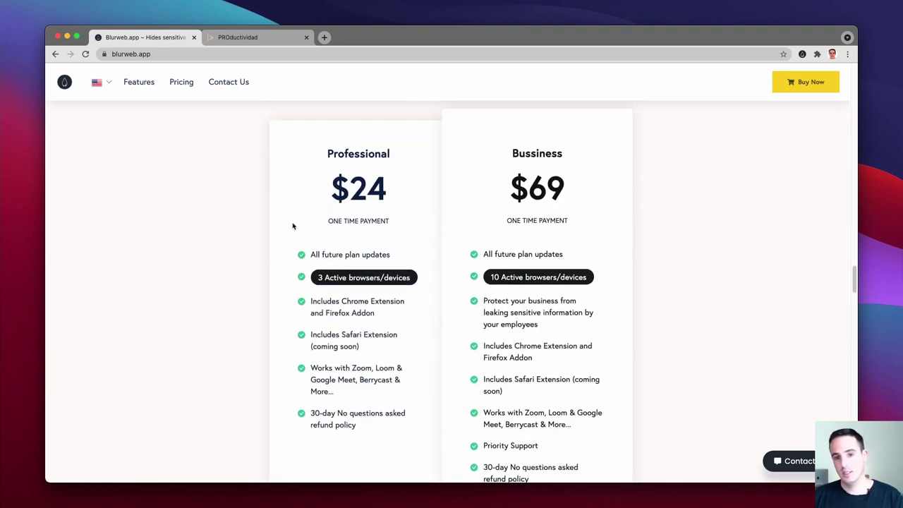
pyautogui.moveTo(329, 194); pyautogui.dragTo(403, 193)
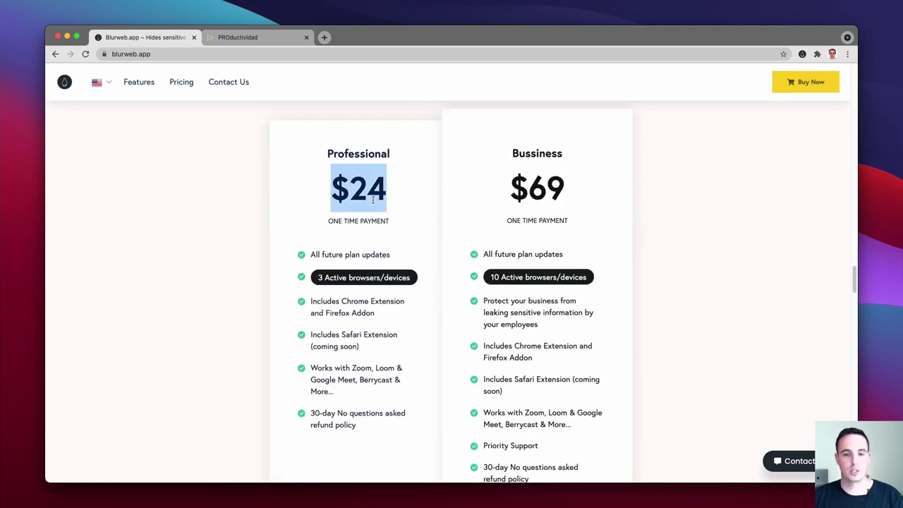
pyautogui.moveTo(509, 200); pyautogui.dragTo(588, 196)
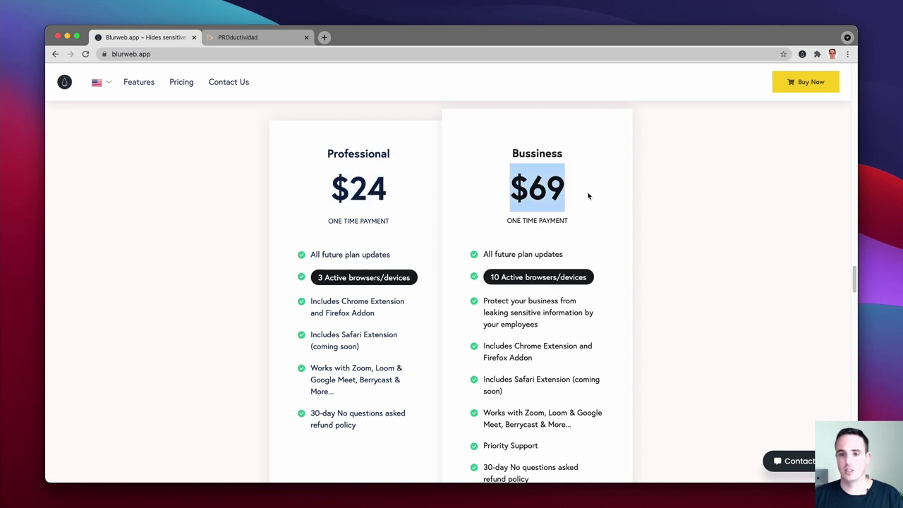
pyautogui.scroll(-7, 202, 278)
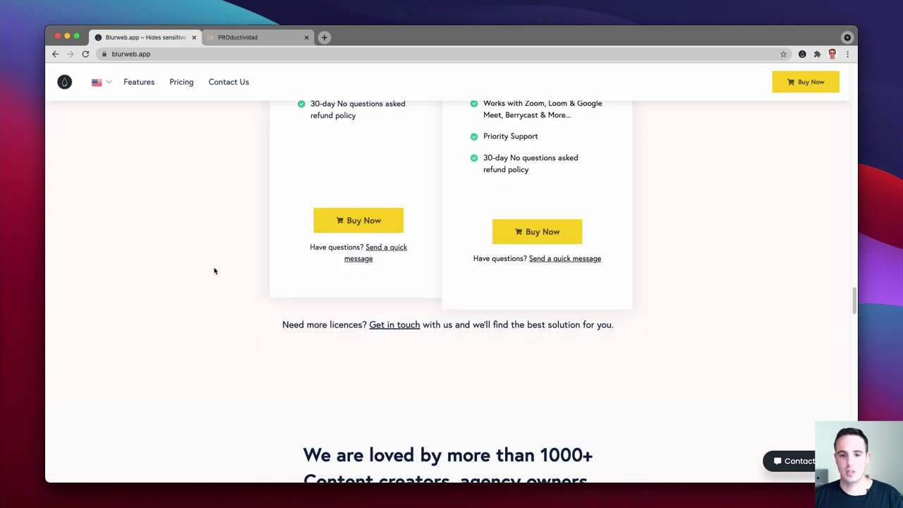
pyautogui.scroll(-4, 397, 250)
pyautogui.scroll(5, 397, 252)
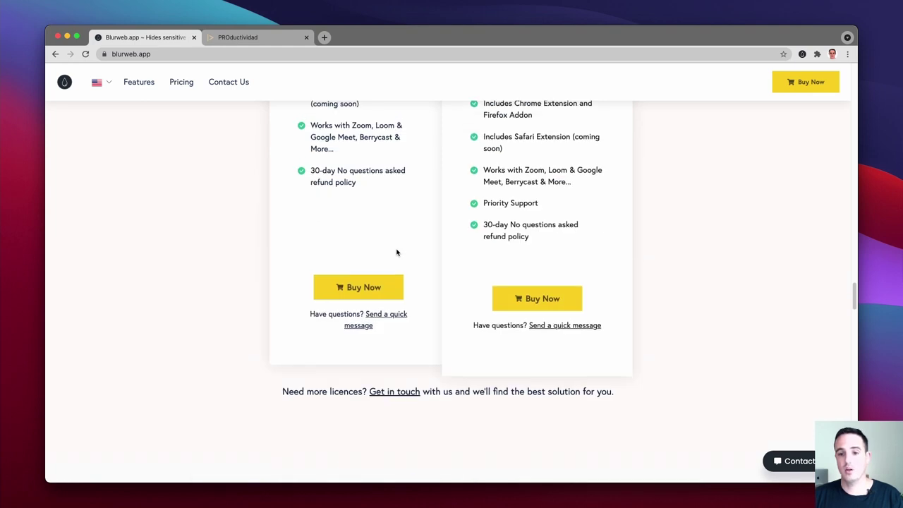
pyautogui.scroll(4, 397, 252)
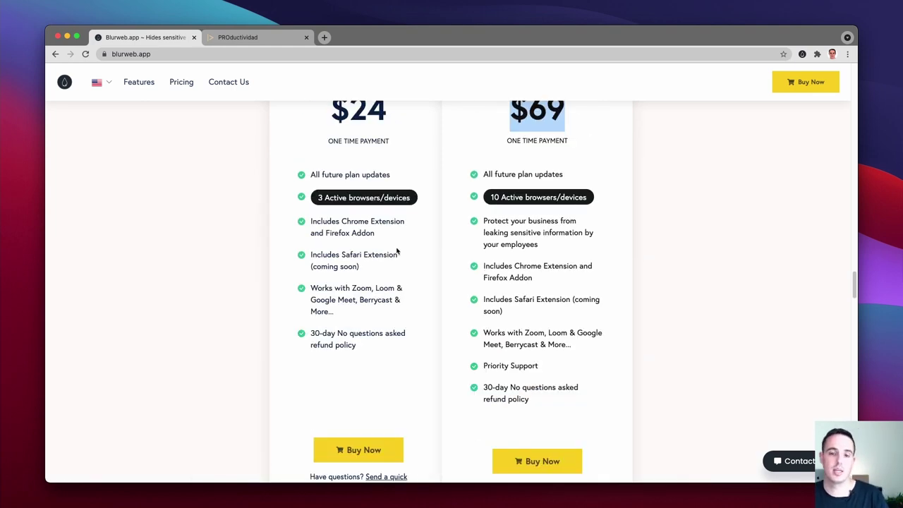
pyautogui.scroll(1, 397, 245)
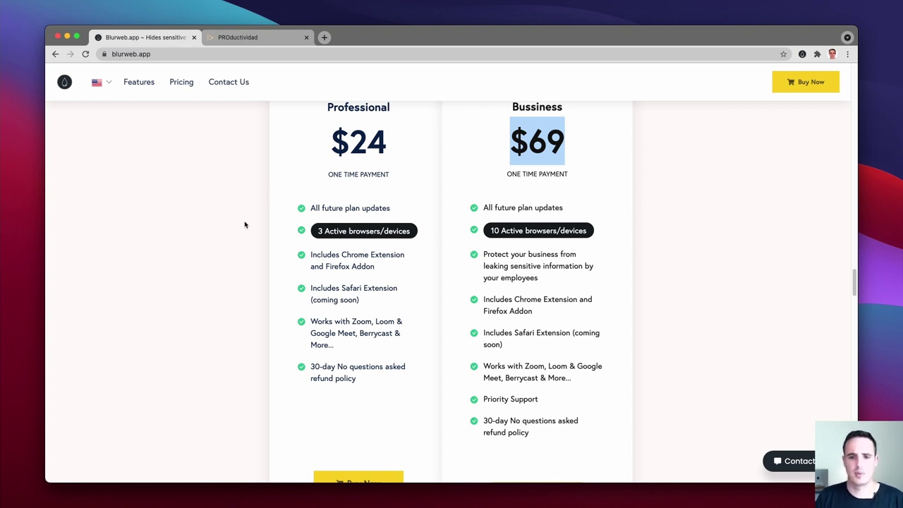
# Step: Go through the rest of the page to its Frequently Asked Questions section
pyautogui.scroll(-15, 220, 300)
pyautogui.scroll(-15, 220, 300)
pyautogui.scroll(-8, 220, 297)
pyautogui.scroll(-10, 220, 300)
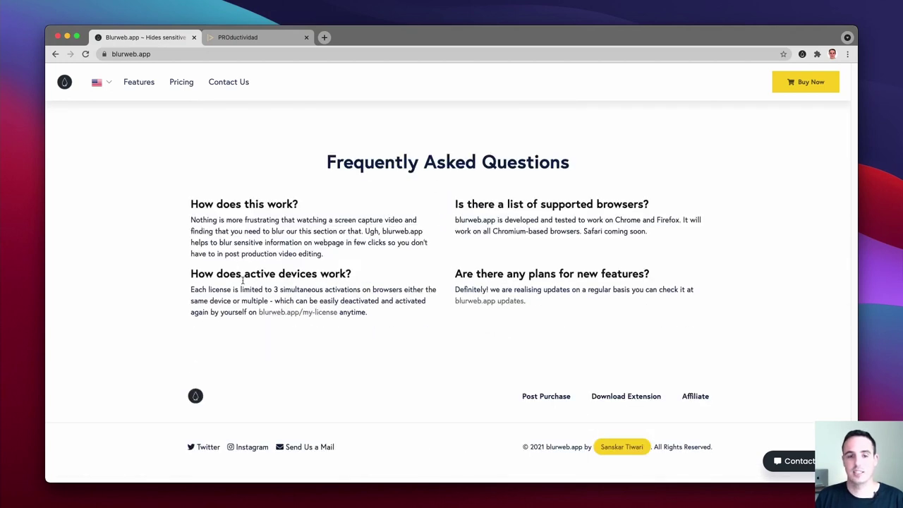
# Step: Activate the Blurweb extension on the PROductividad email templates page and blur the first template's name
pyautogui.click(231, 38)
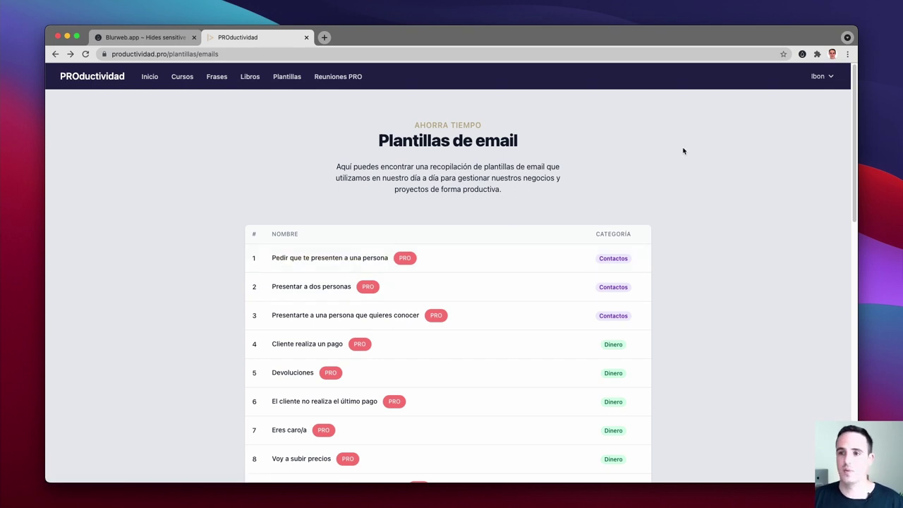
pyautogui.click(803, 55)
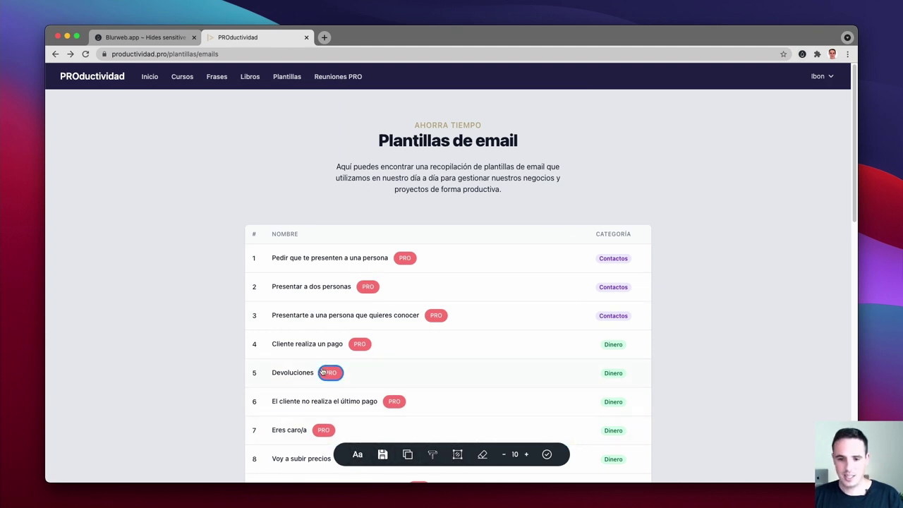
pyautogui.click(318, 259)
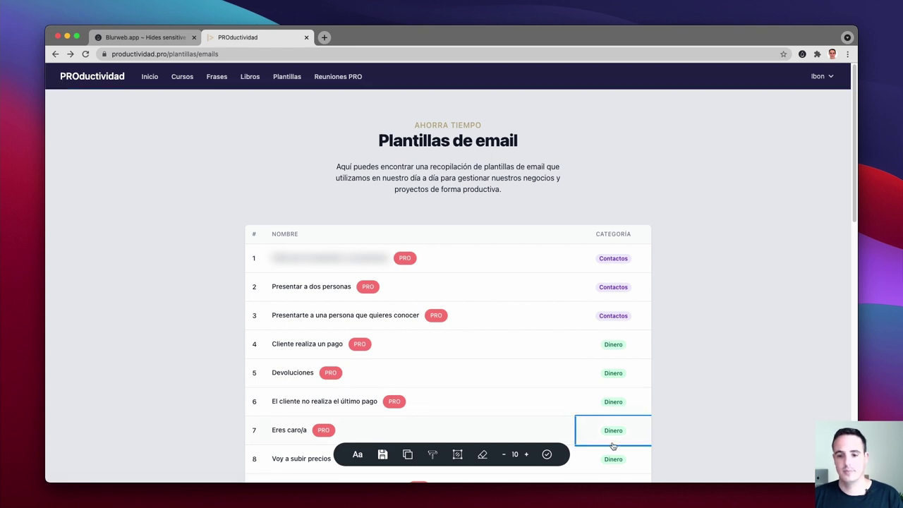
# Step: Try out the blur intensity on the first template's name, lowering it past 3 and raising it to 20
pyautogui.click(505, 454)
pyautogui.click(505, 454)
pyautogui.click(504, 455)
pyautogui.click(505, 455)
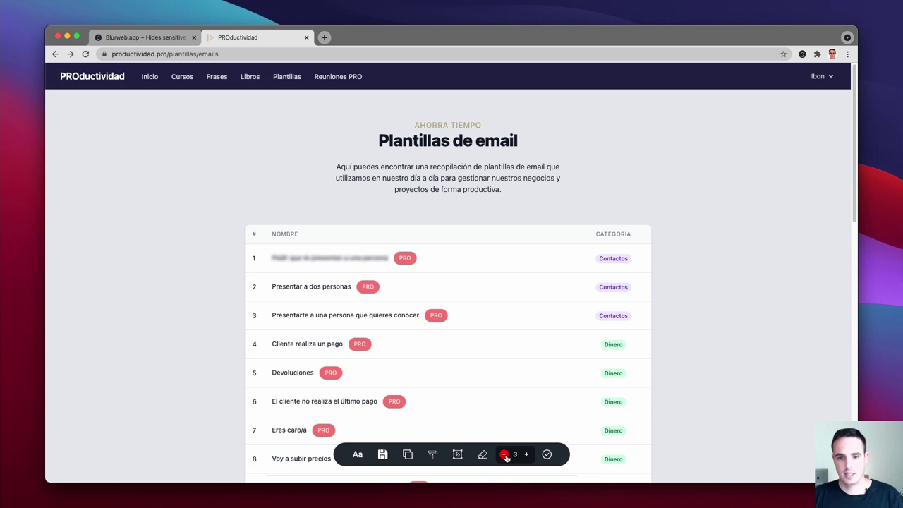
pyautogui.click(504, 455)
pyautogui.click(504, 455)
pyautogui.click(505, 454)
pyautogui.click(527, 455)
pyautogui.click(527, 454)
pyautogui.click(527, 454)
pyautogui.click(527, 455)
pyautogui.click(527, 454)
pyautogui.click(527, 454)
pyautogui.click(527, 454)
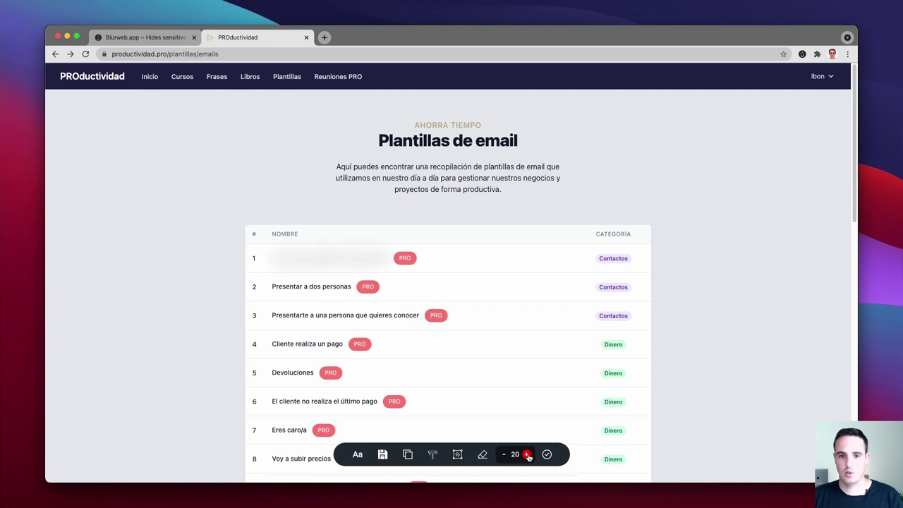
pyautogui.click(527, 454)
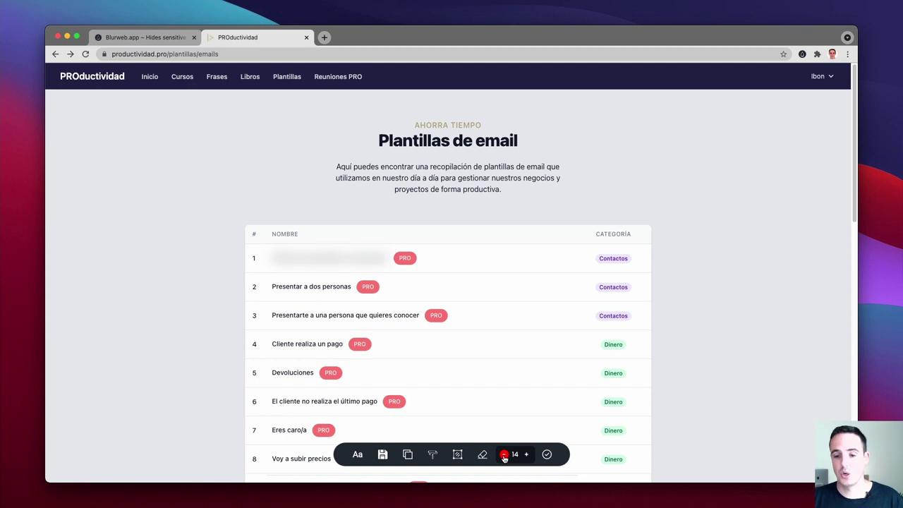
# Step: Set the blur intensity to 5
pyautogui.click(504, 454)
pyautogui.click(504, 455)
pyautogui.click(504, 454)
pyautogui.click(504, 454)
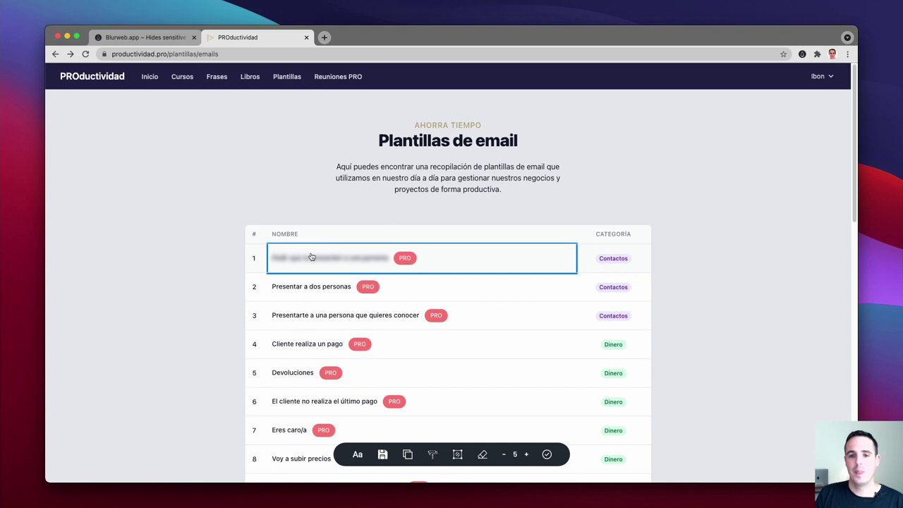
# Step: Save the blur on the first template's name and reload the page
pyautogui.tripleClick(358, 257)
pyautogui.scroll(-10, 325, 331)
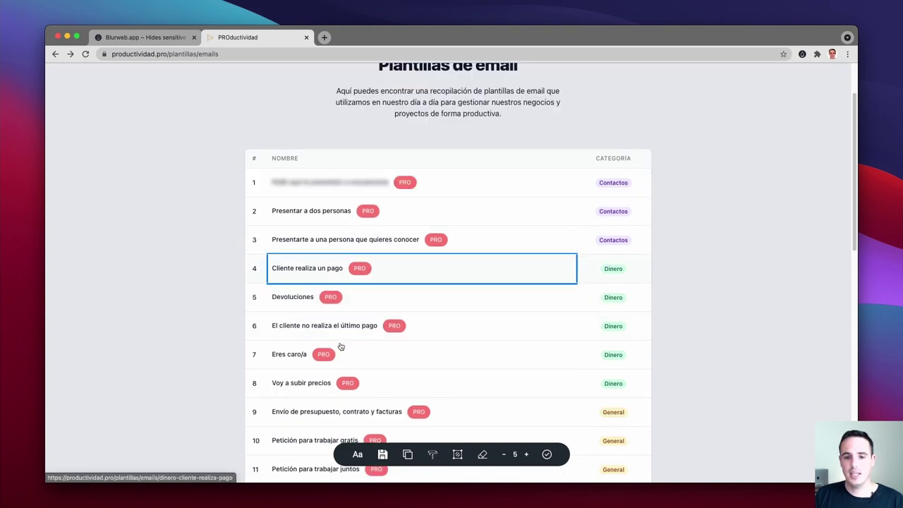
pyautogui.scroll(8, 340, 346)
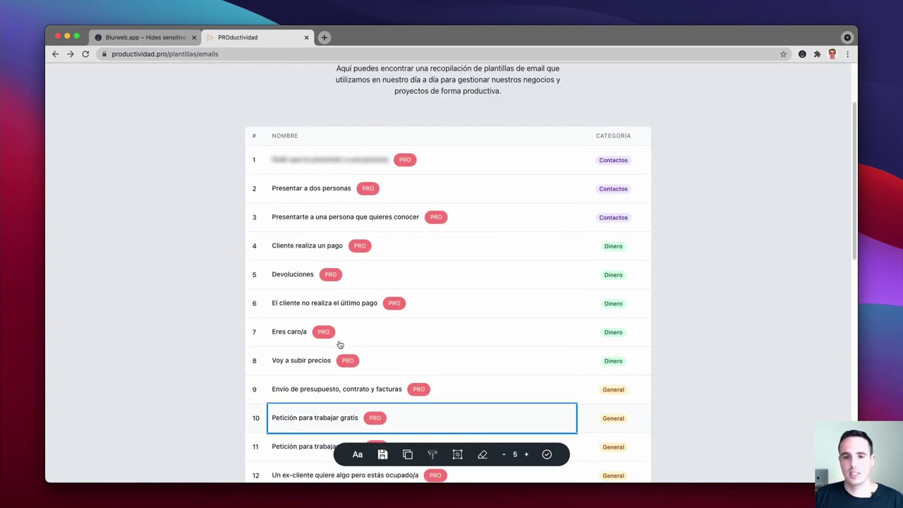
pyautogui.scroll(2, 296, 276)
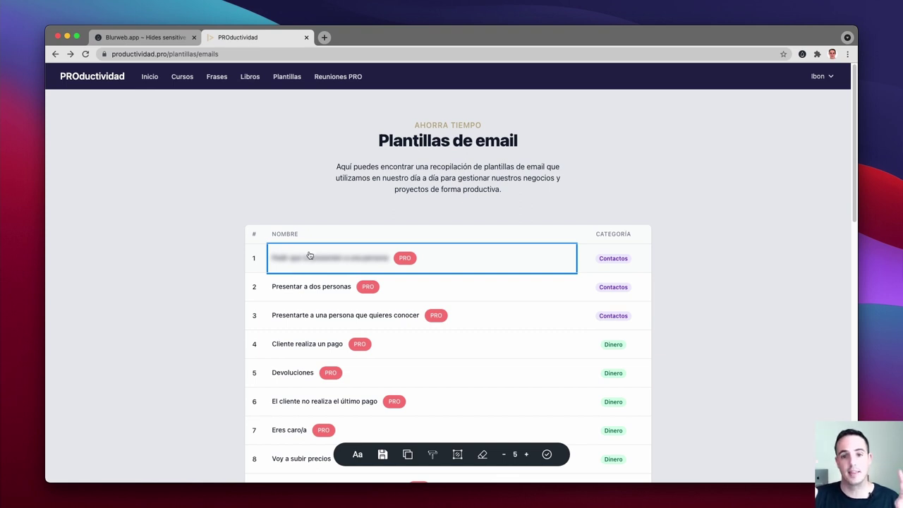
pyautogui.click(309, 256)
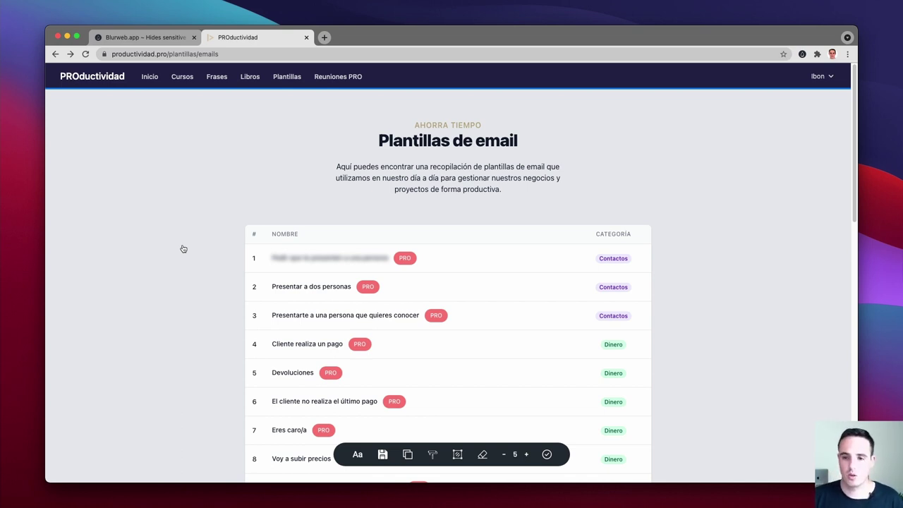
pyautogui.click(382, 456)
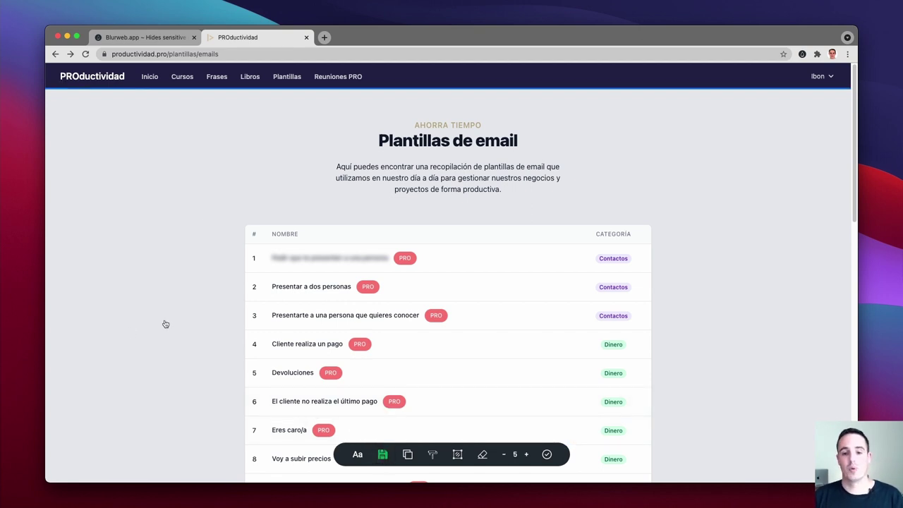
pyautogui.click(86, 55)
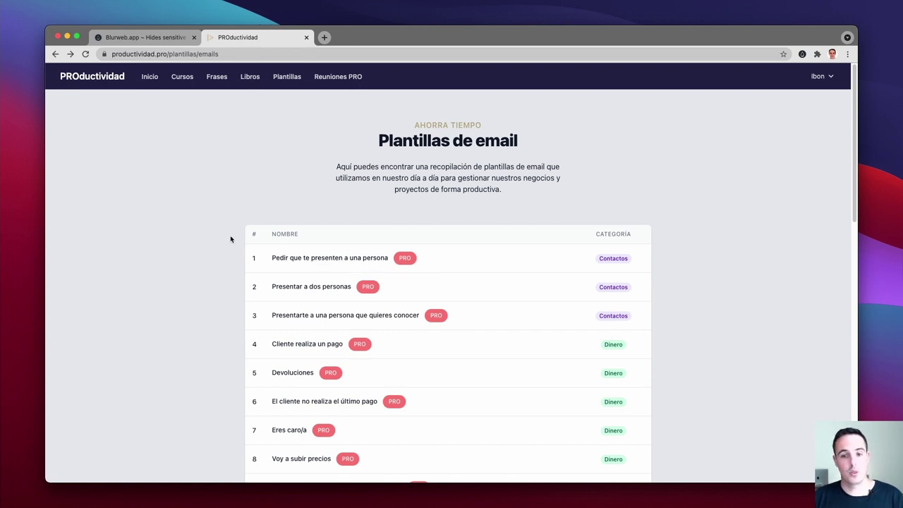
# Step: Reactivate the blur extension on the reloaded page and hide the browser tab's title
pyautogui.click(802, 55)
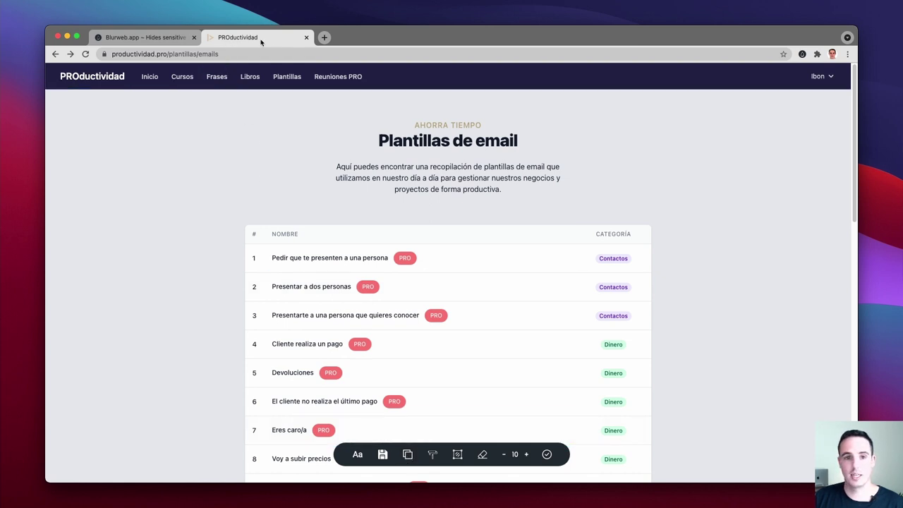
pyautogui.click(408, 455)
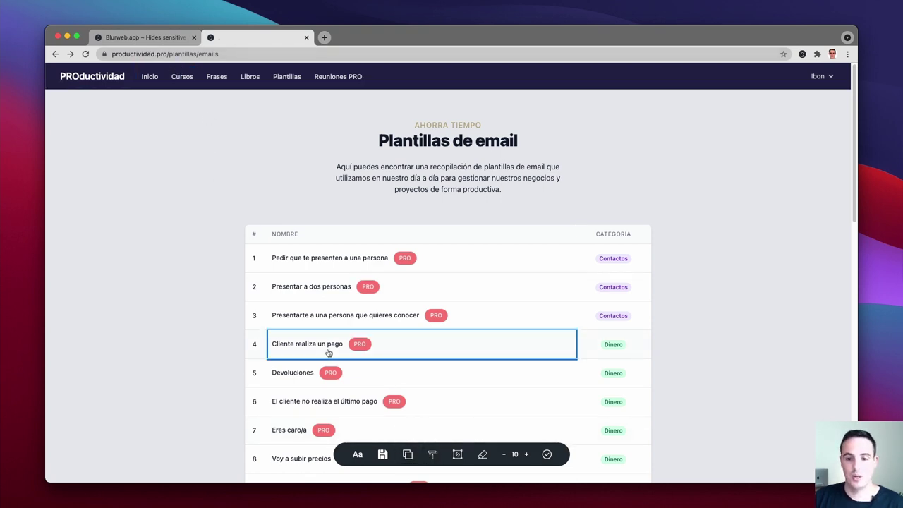
# Step: Try blurring and unblurring the description paragraph under the Plantillas de email heading and the surrounding page area
pyautogui.click(428, 457)
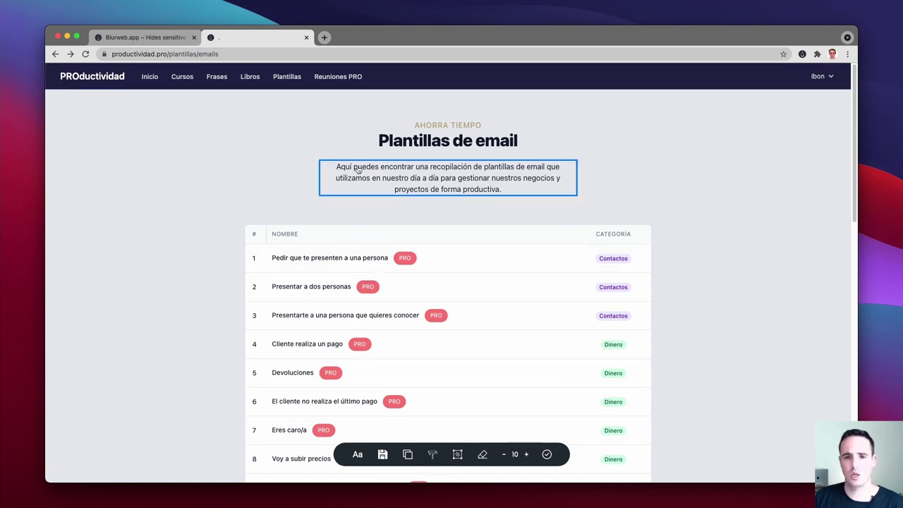
pyautogui.click(410, 178)
pyautogui.click(410, 178)
pyautogui.click(411, 179)
pyautogui.click(410, 179)
pyautogui.click(410, 179)
pyautogui.click(410, 179)
pyautogui.click(203, 173)
pyautogui.click(198, 162)
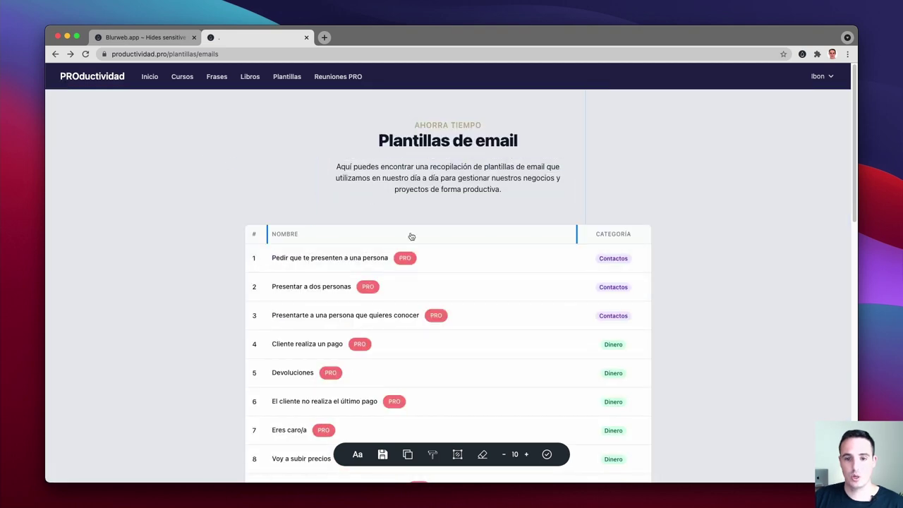
# Step: Switch to text selection mode and blur the words "encontrar una recopilación de plantillas" in the description paragraph
pyautogui.click(359, 455)
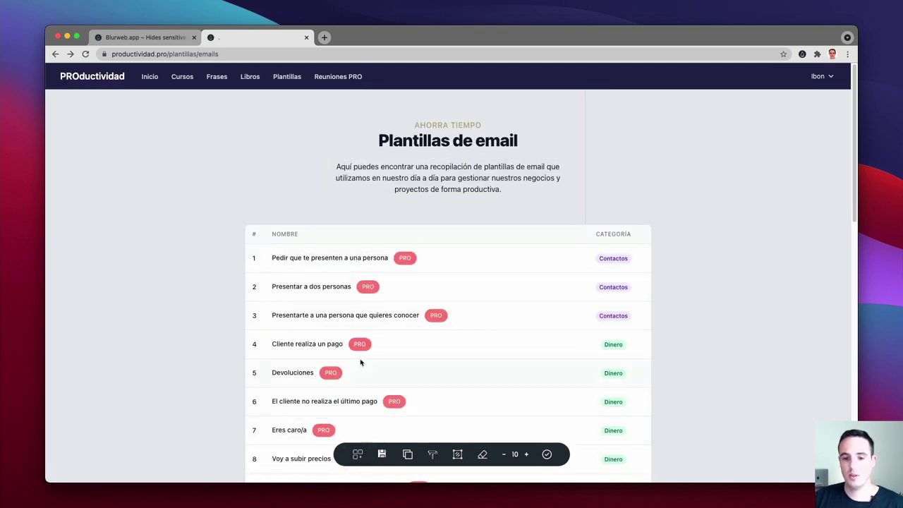
pyautogui.moveTo(381, 167); pyautogui.dragTo(513, 167)
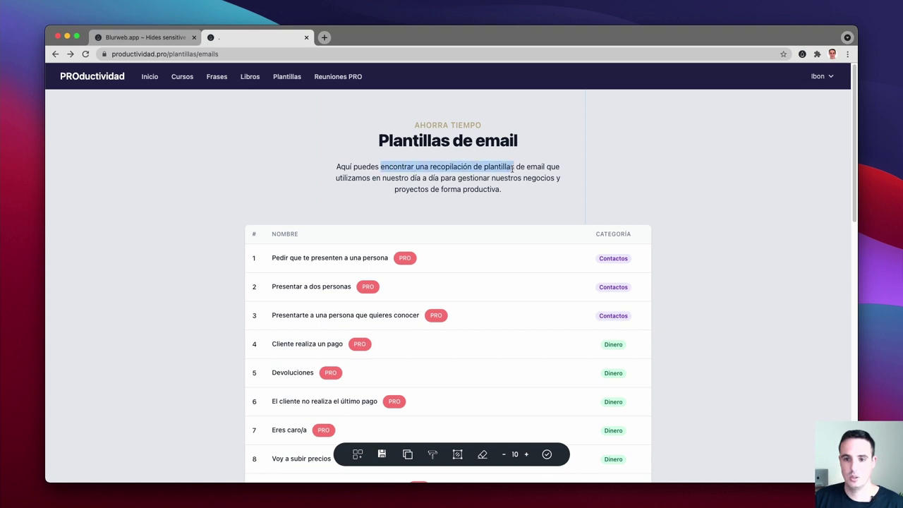
pyautogui.click(432, 456)
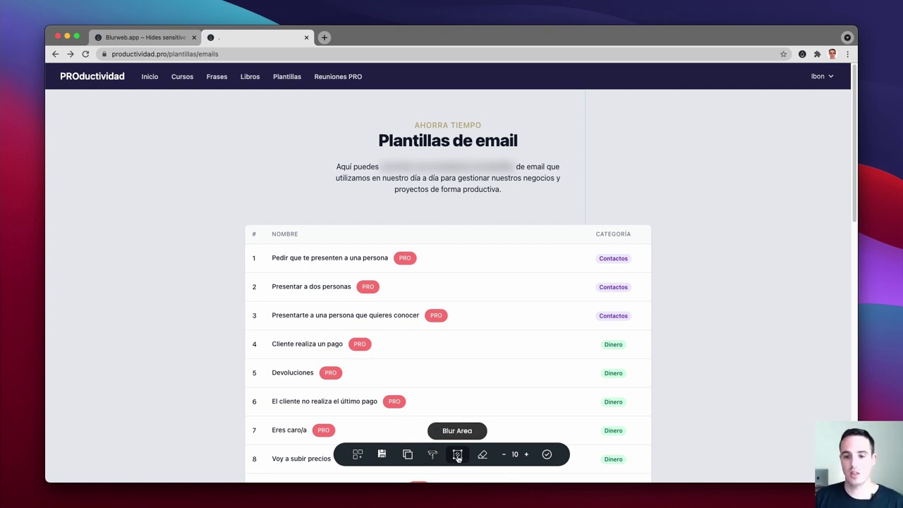
# Step: Apply a rectangular blur area over the Categoría labels of templates 1 to 8 and check it across the list
pyautogui.click(457, 455)
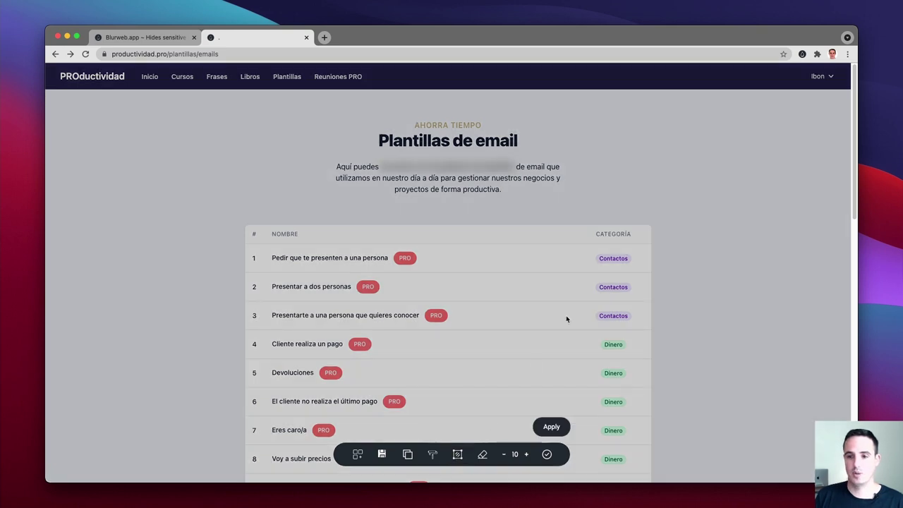
pyautogui.moveTo(590, 252); pyautogui.dragTo(638, 469)
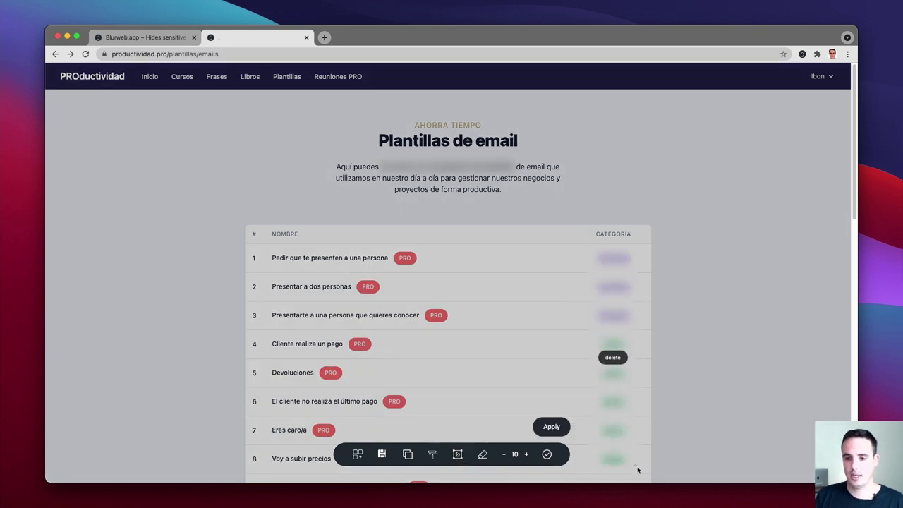
pyautogui.click(553, 428)
pyautogui.scroll(-6, 705, 357)
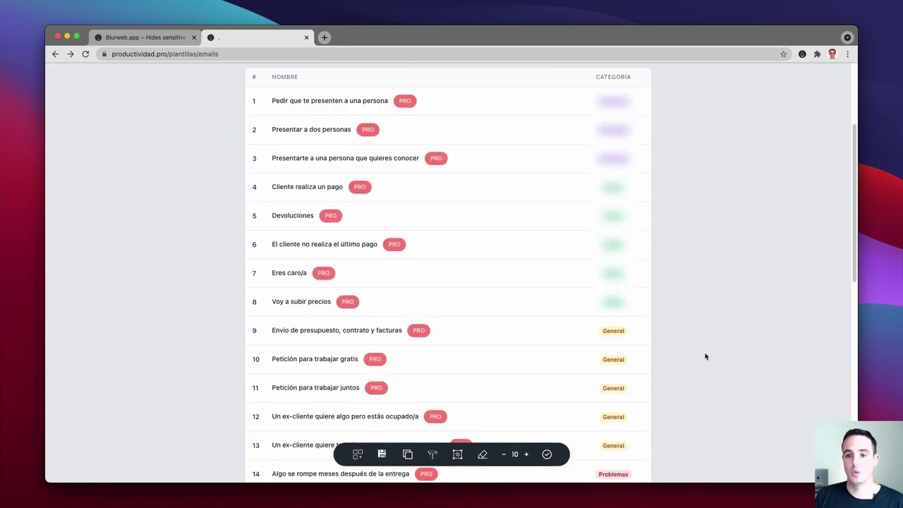
pyautogui.scroll(3, 706, 357)
pyautogui.scroll(3, 706, 357)
pyautogui.scroll(-8, 706, 357)
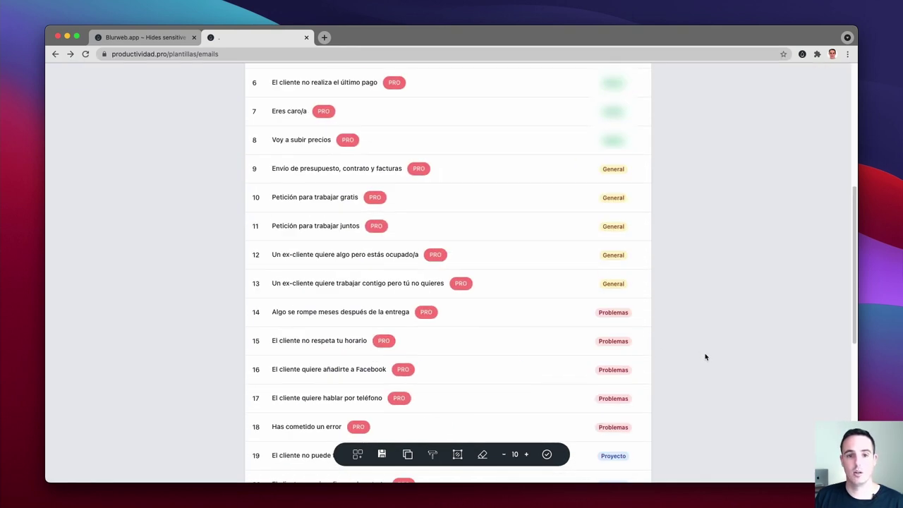
pyautogui.scroll(8, 705, 357)
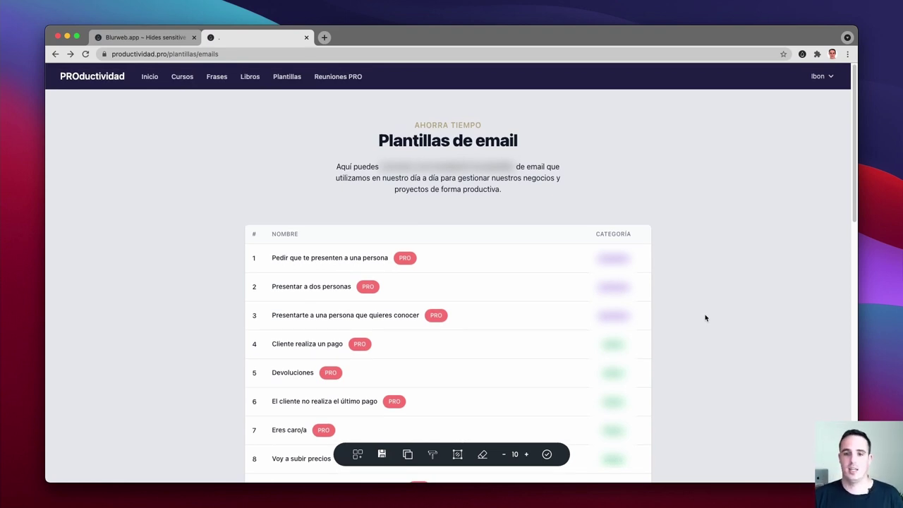
# Step: Check the blurred Categoría area along the list and open the template Pedir que te presenten a una persona
pyautogui.scroll(-5, 704, 317)
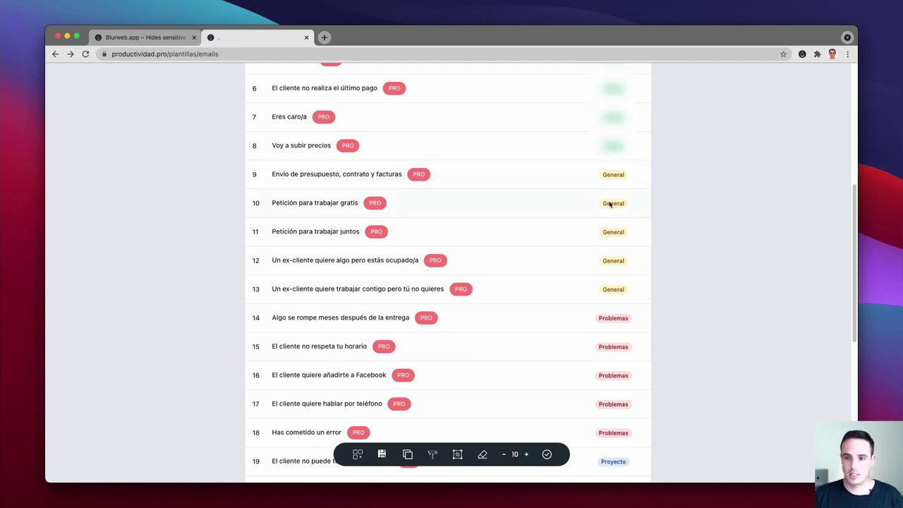
pyautogui.scroll(5, 500, 268)
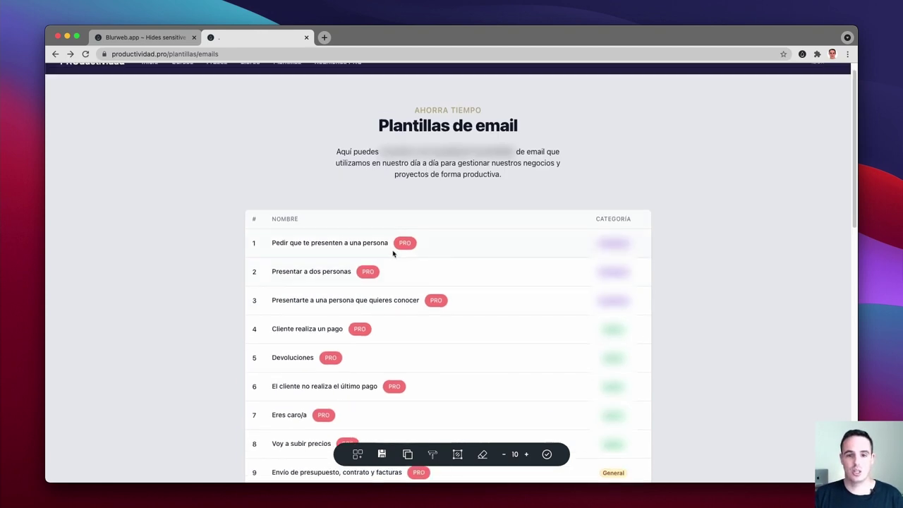
pyautogui.click(358, 249)
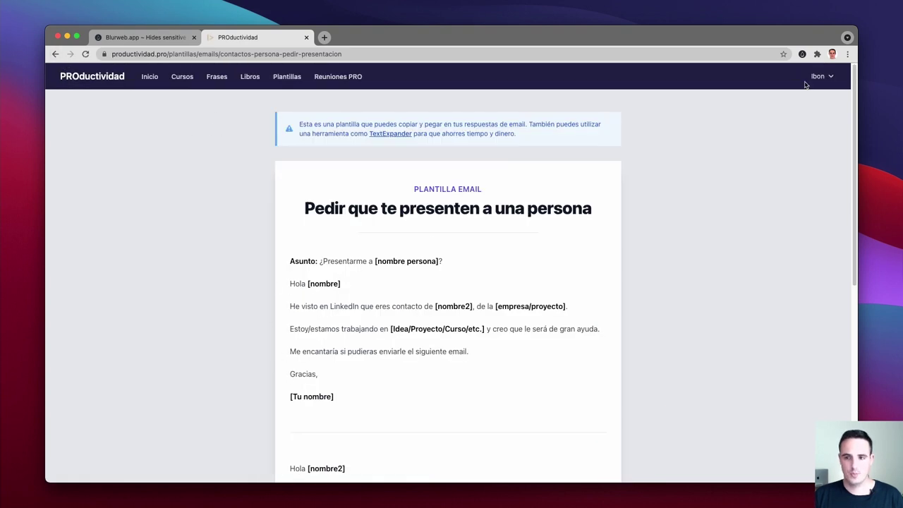
# Step: Activate the blur extension, blur the [nombre] greeting and [Tu nombre] signature placeholders in the first email, and exit blur mode
pyautogui.click(802, 56)
pyautogui.click(324, 283)
pyautogui.click(311, 395)
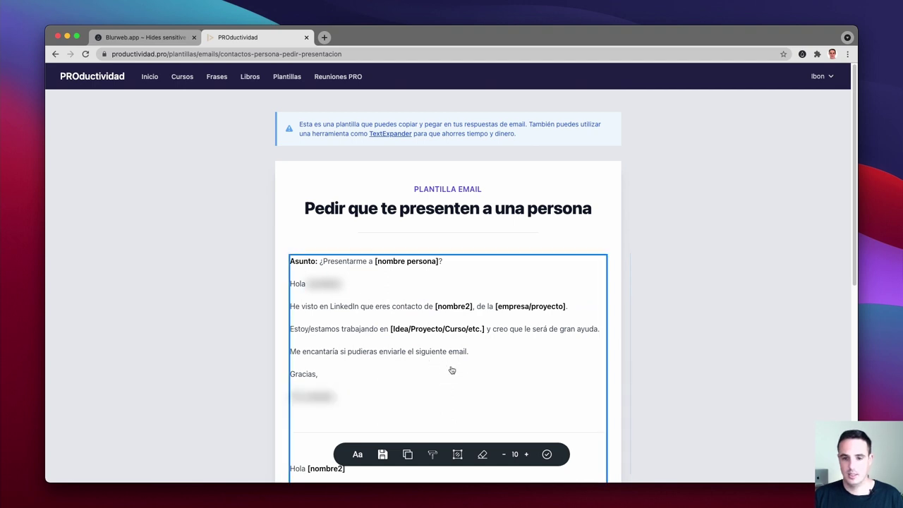
pyautogui.scroll(-2, 440, 395)
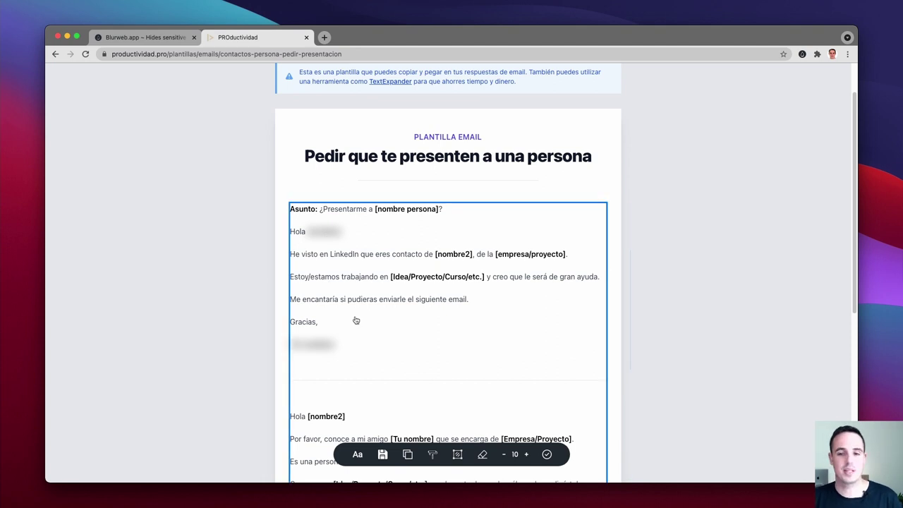
pyautogui.scroll(2, 371, 327)
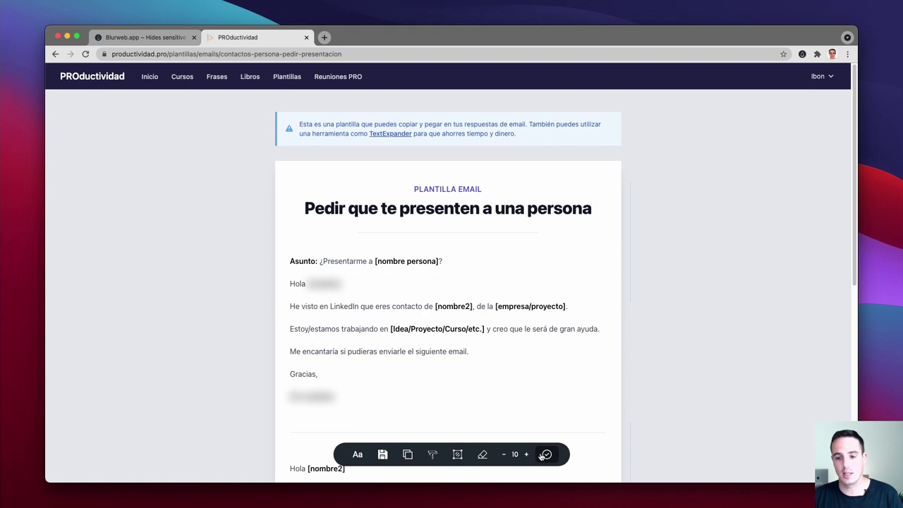
pyautogui.click(547, 455)
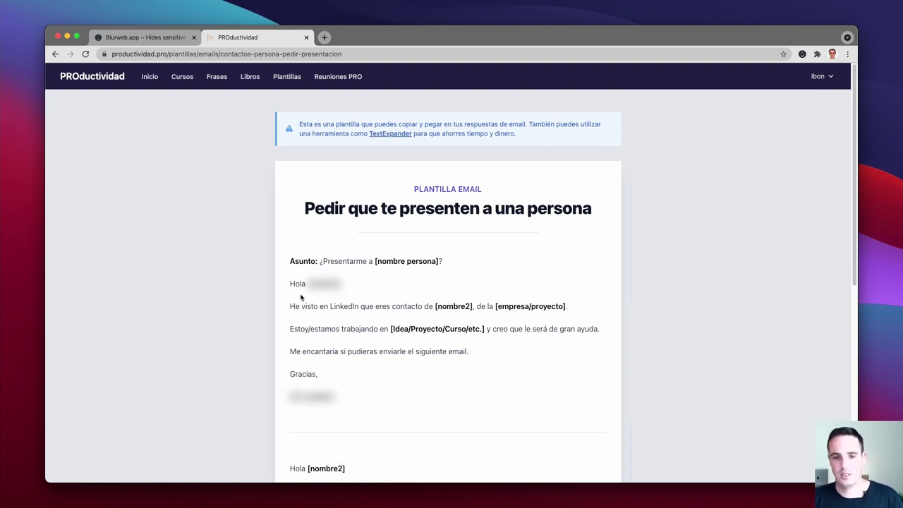
pyautogui.scroll(-4, 208, 343)
pyautogui.scroll(3, 208, 343)
pyautogui.scroll(-5, 235, 334)
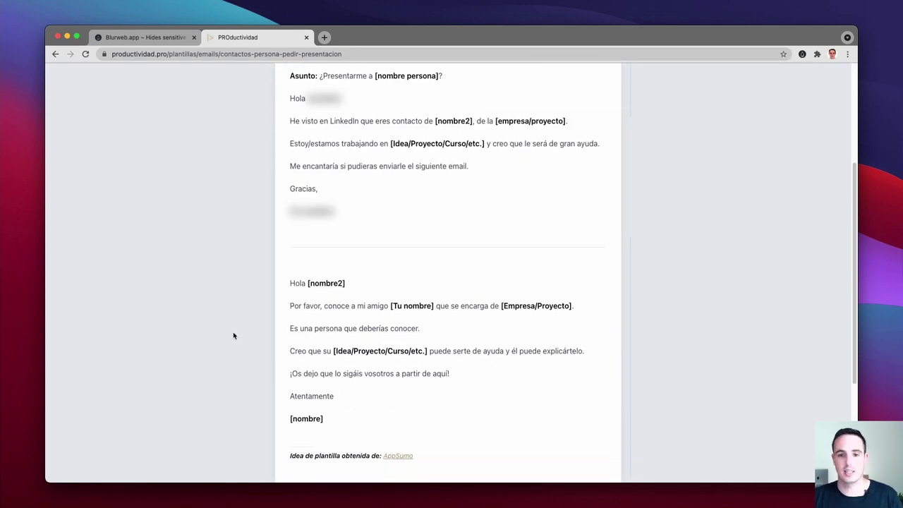
# Step: Reactivate the blur extension, blur the second email's [nombre2] greeting and [nombre] signature, exit blur mode and review the page
pyautogui.scroll(3, 234, 336)
pyautogui.click(802, 54)
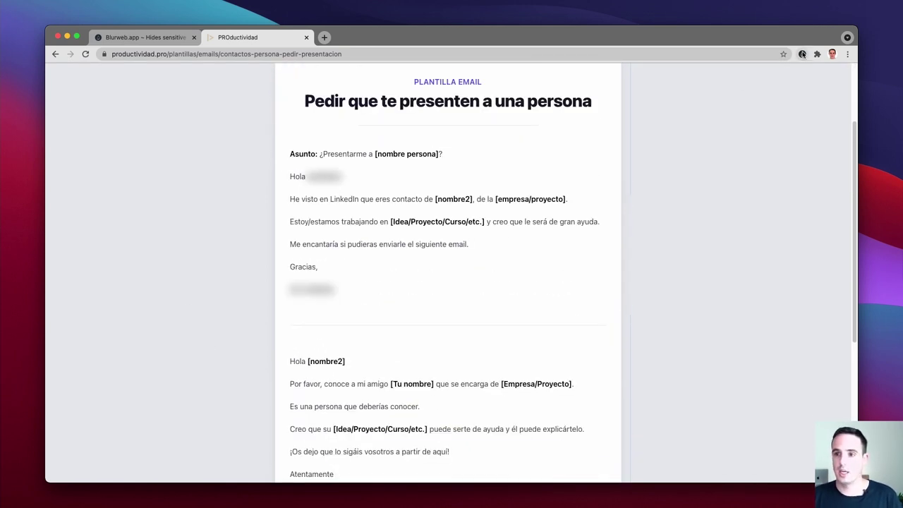
pyautogui.click(328, 361)
pyautogui.scroll(-5, 342, 355)
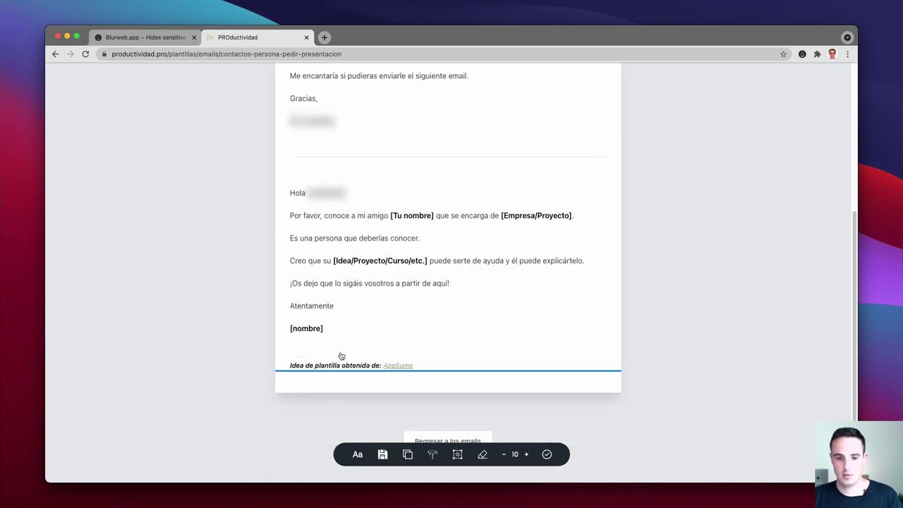
pyautogui.click(311, 328)
pyautogui.scroll(7, 331, 327)
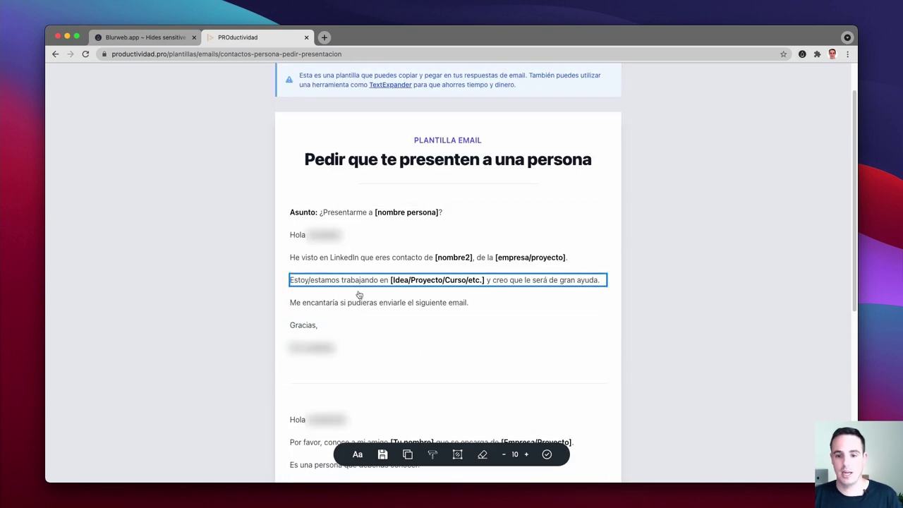
pyautogui.click(547, 454)
pyautogui.scroll(2, 697, 364)
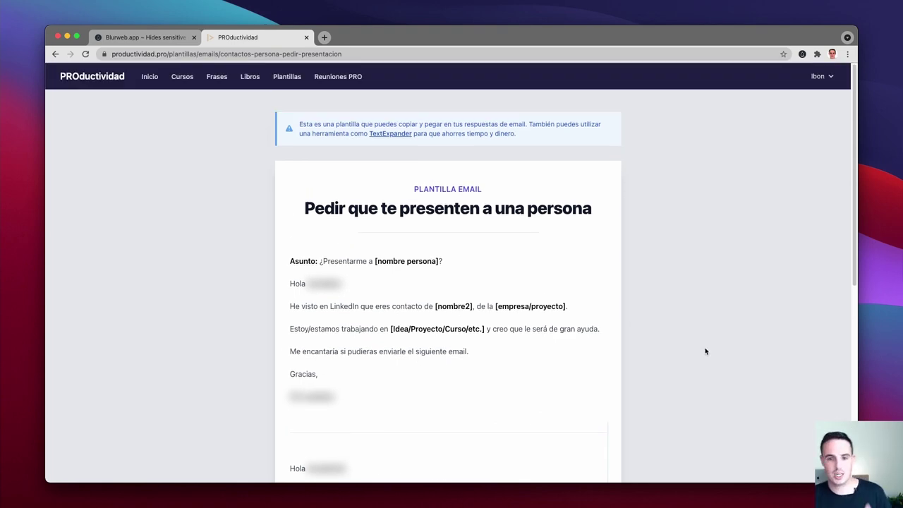
pyautogui.scroll(-5, 675, 322)
pyautogui.scroll(5, 675, 321)
pyautogui.scroll(-8, 675, 322)
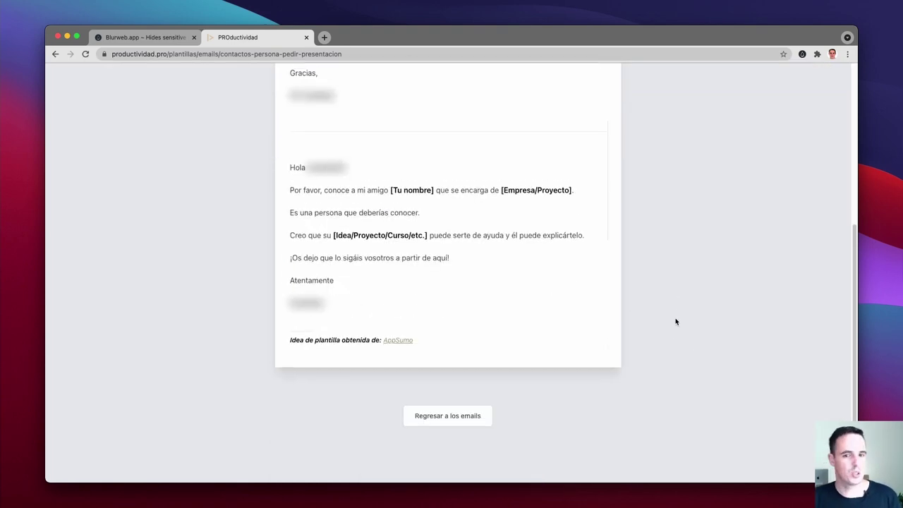
pyautogui.scroll(10, 675, 321)
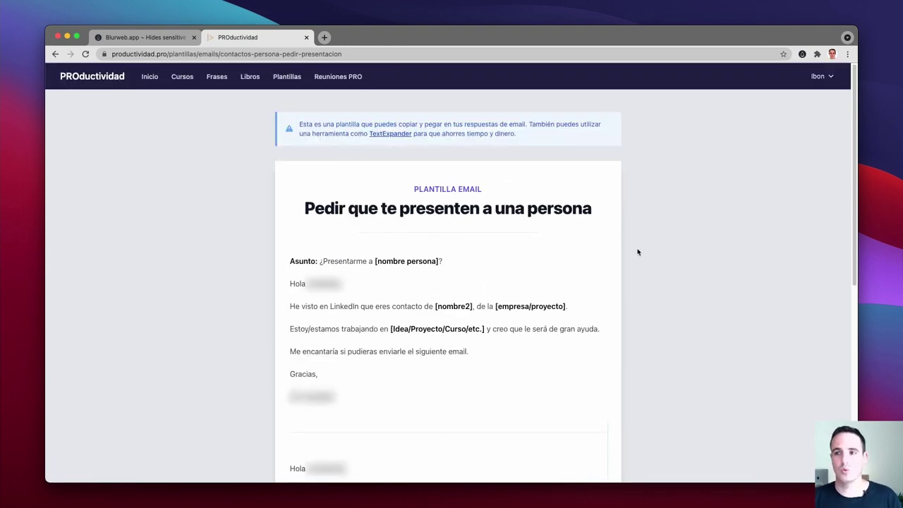
# Step: Reactivate the blur extension, clear every blur on the page and blur the blue information banner above the template
pyautogui.click(802, 54)
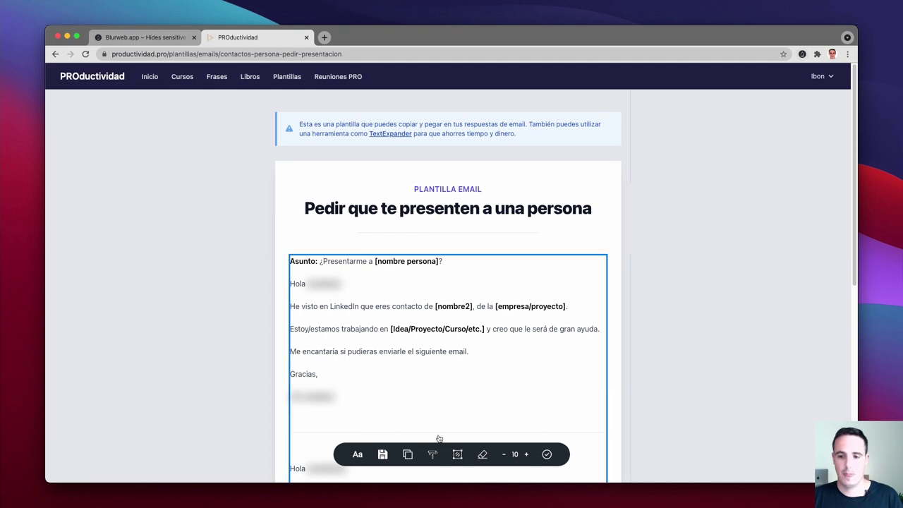
pyautogui.click(483, 457)
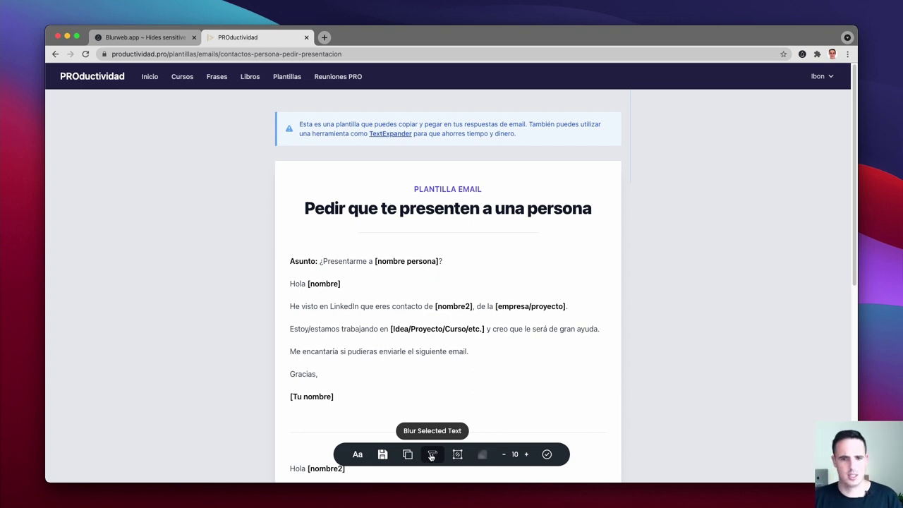
pyautogui.click(457, 455)
pyautogui.click(287, 118)
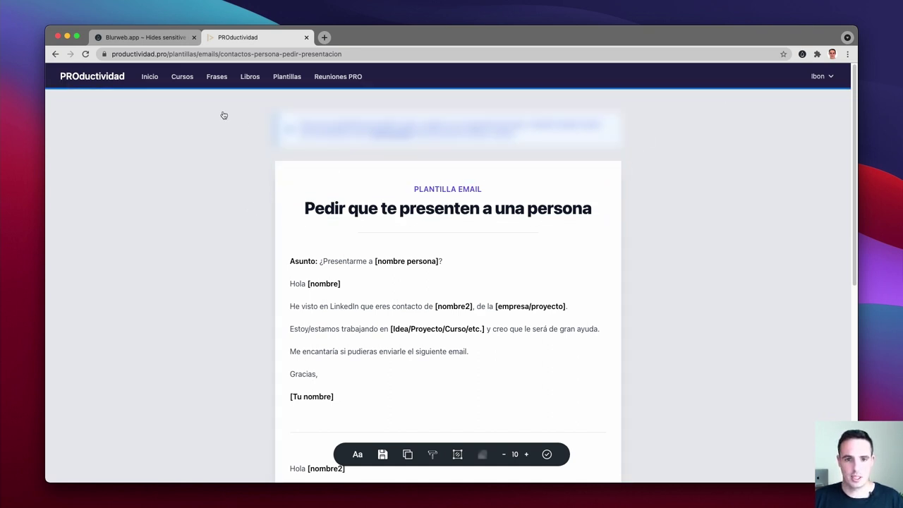
# Step: Blur the Inicio, Reuniones PRO, Plantillas and Libros links in the site's header and unblur Inicio again
pyautogui.click(149, 77)
pyautogui.click(327, 83)
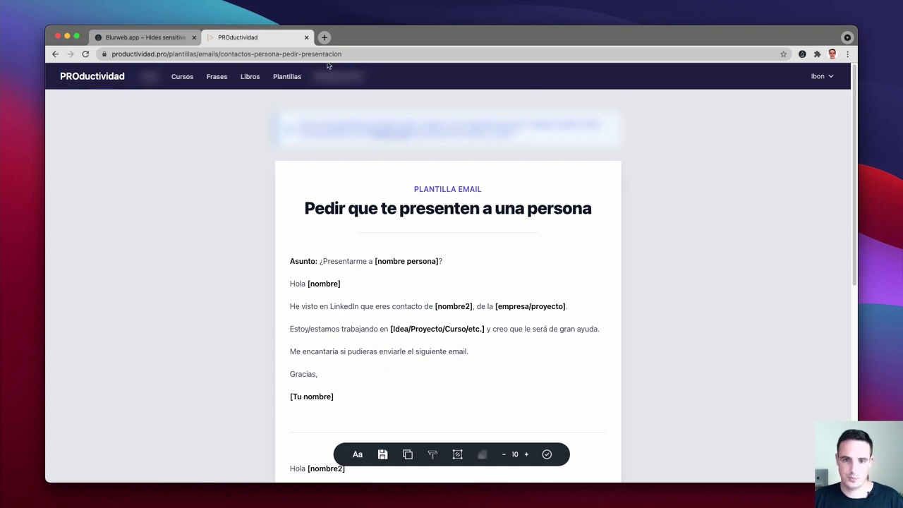
pyautogui.click(274, 79)
pyautogui.click(251, 78)
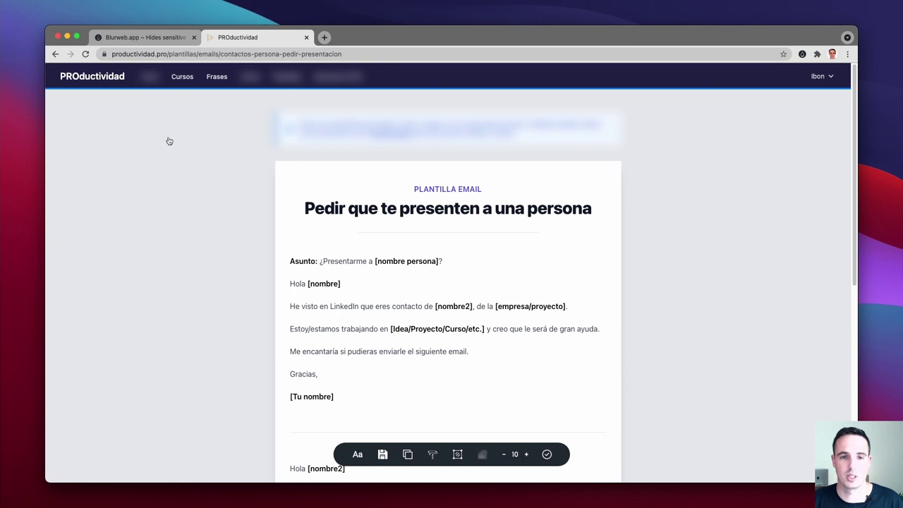
pyautogui.click(148, 81)
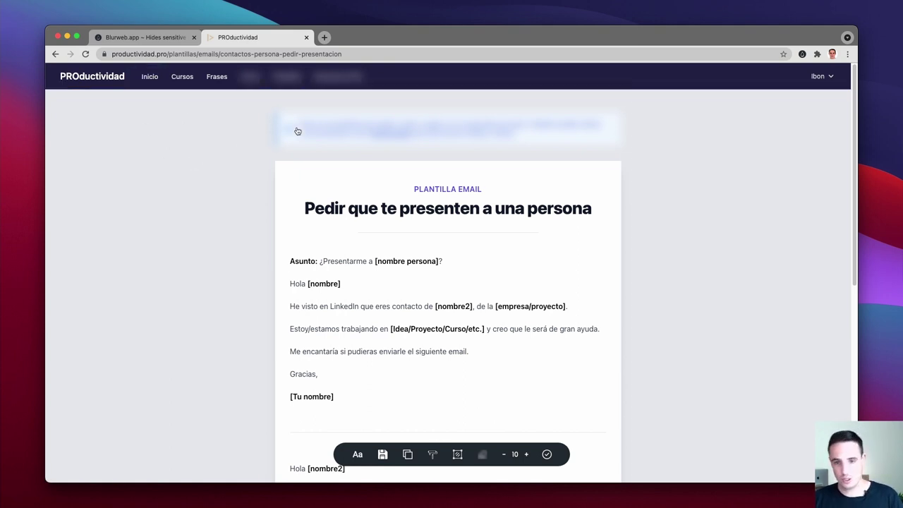
# Step: Blur the PLANTILLA EMAIL label and the template's title, and try blurring and unblurring the site logo
pyautogui.click(466, 187)
pyautogui.click(449, 212)
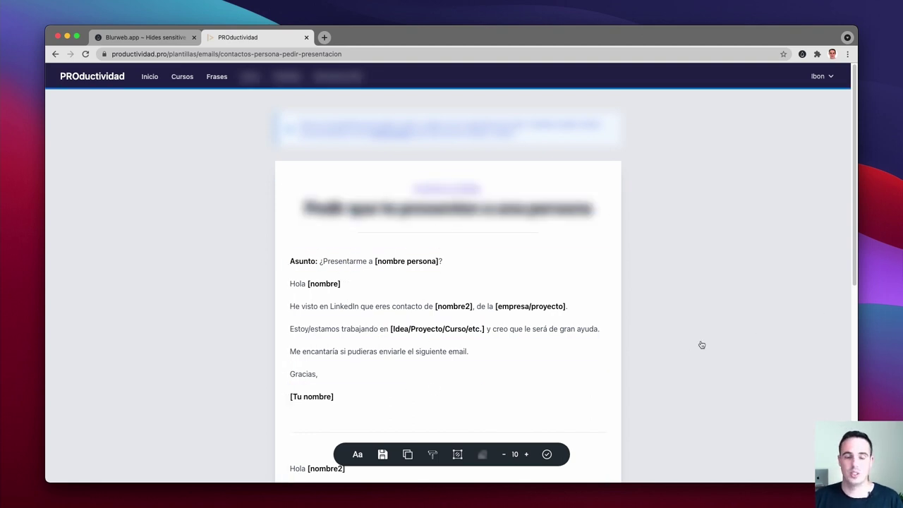
pyautogui.click(115, 78)
pyautogui.click(117, 78)
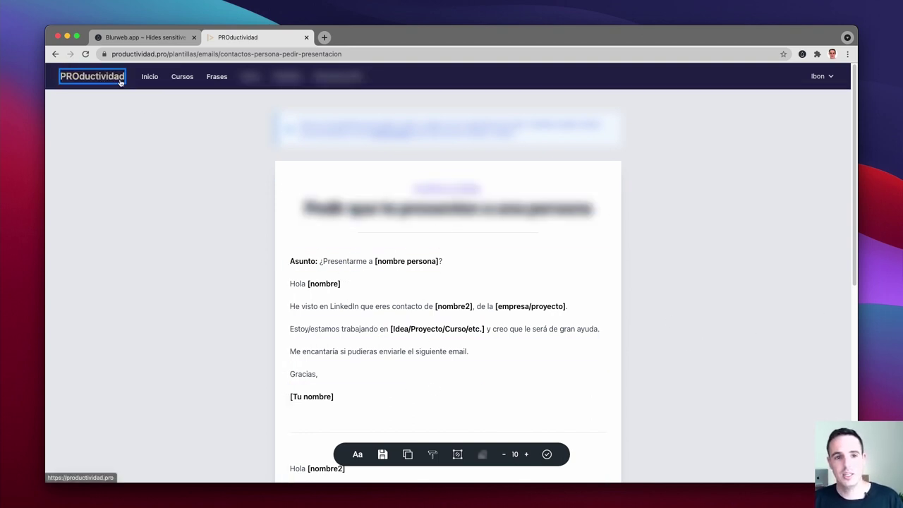
# Step: Exit blur mode, visit the site's home page through its logo, and open the Cursos page down to the upcoming courses
pyautogui.click(547, 455)
pyautogui.click(91, 82)
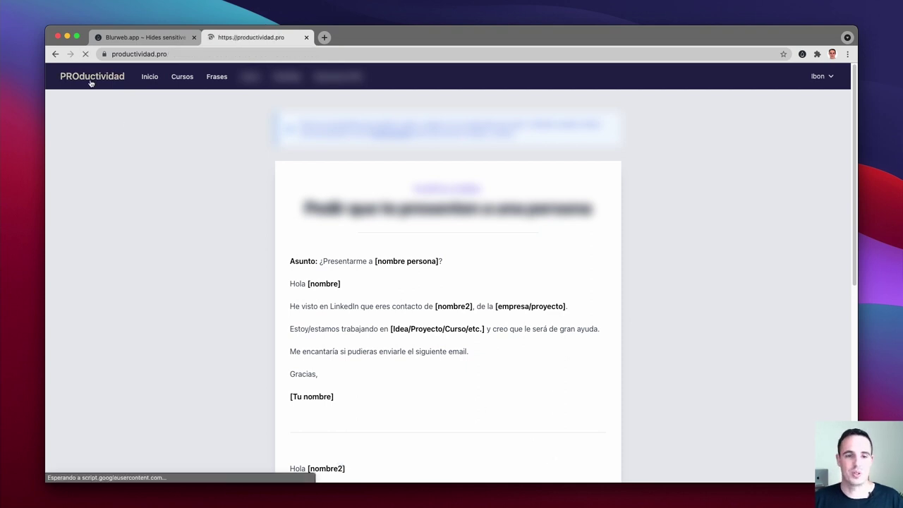
pyautogui.scroll(-5, 191, 297)
pyautogui.scroll(5, 197, 305)
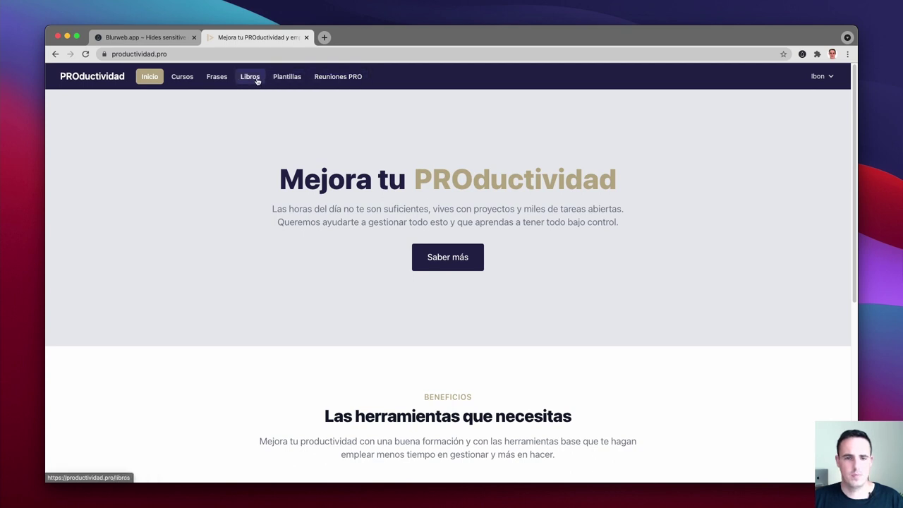
pyautogui.click(188, 80)
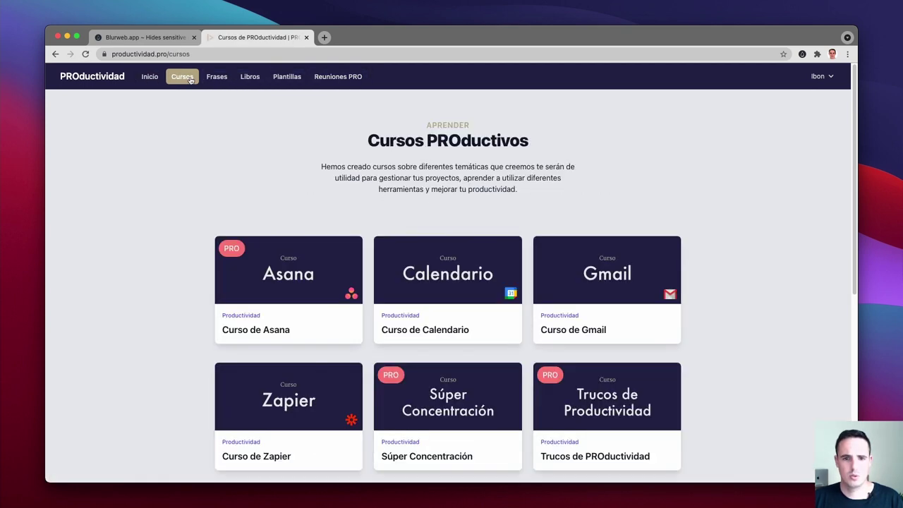
pyautogui.scroll(-2, 153, 240)
pyautogui.scroll(-5, 153, 240)
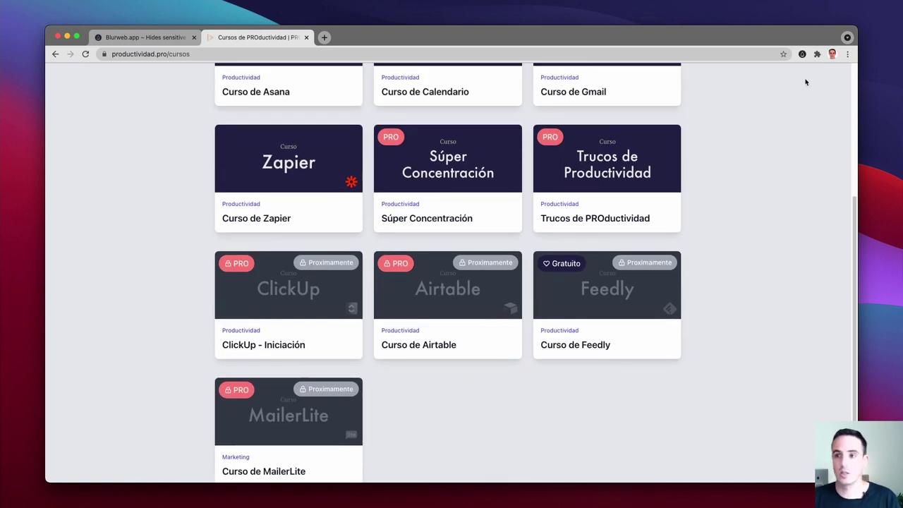
# Step: Activate the blur extension and try blurring and unblurring the ClickUp course's cover image
pyautogui.click(802, 53)
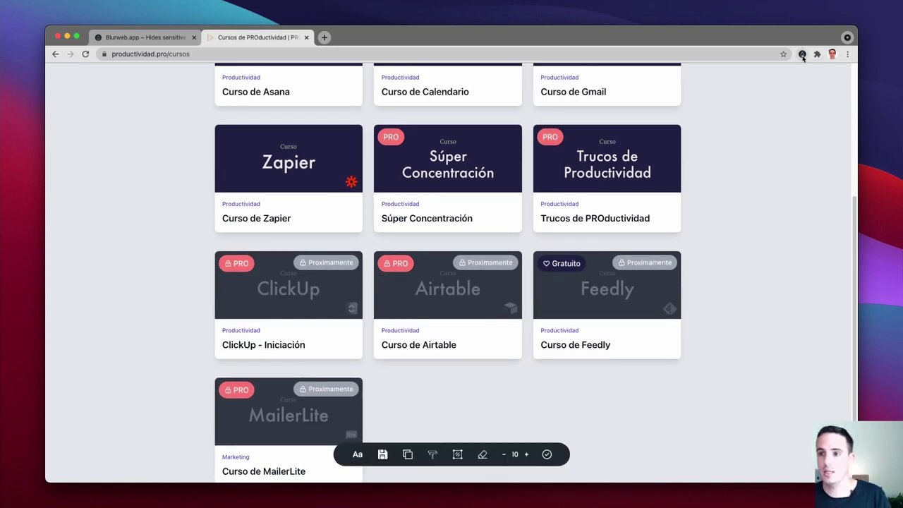
pyautogui.click(313, 314)
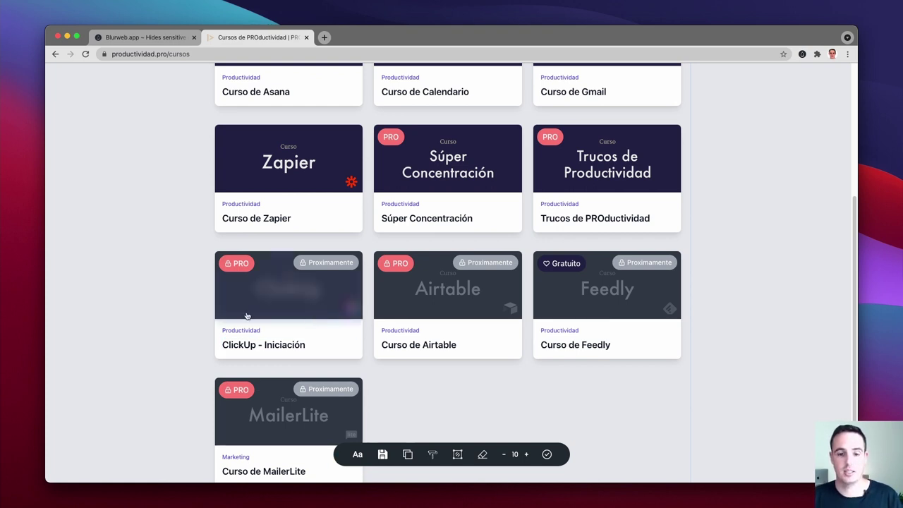
pyautogui.click(283, 312)
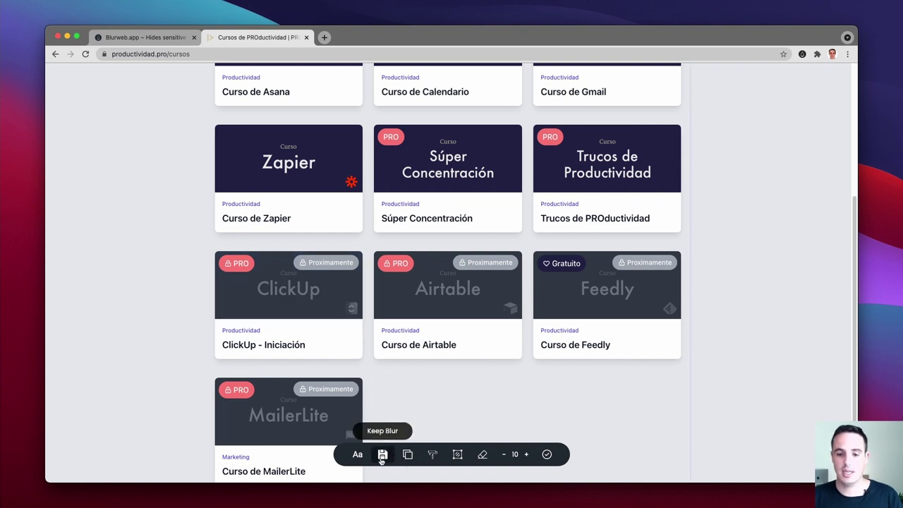
# Step: Apply a small rectangular blur area over the ClickUp logo icon in the corner of its course cover
pyautogui.click(454, 456)
pyautogui.moveTo(341, 299); pyautogui.dragTo(362, 318)
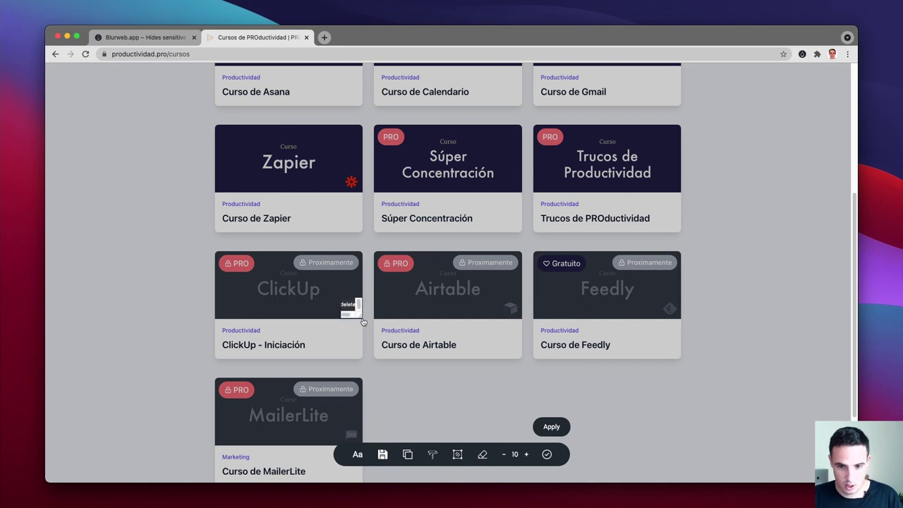
pyautogui.click(544, 455)
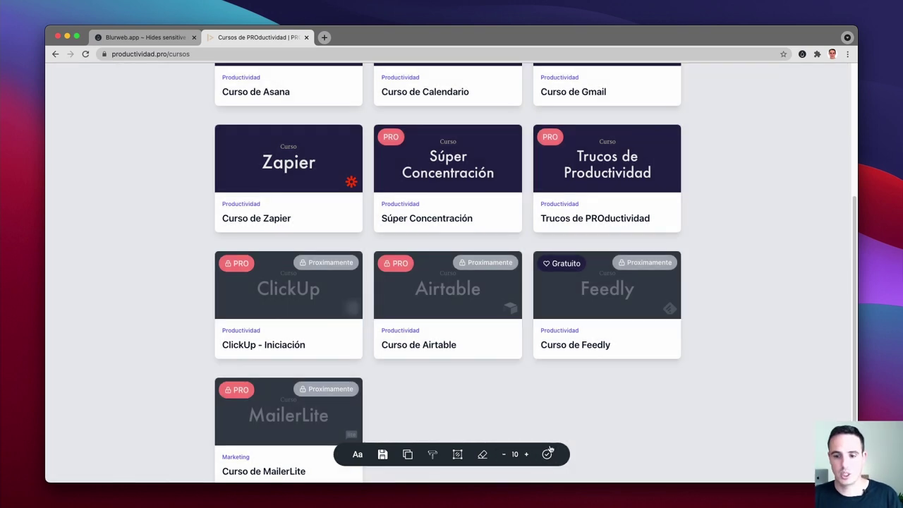